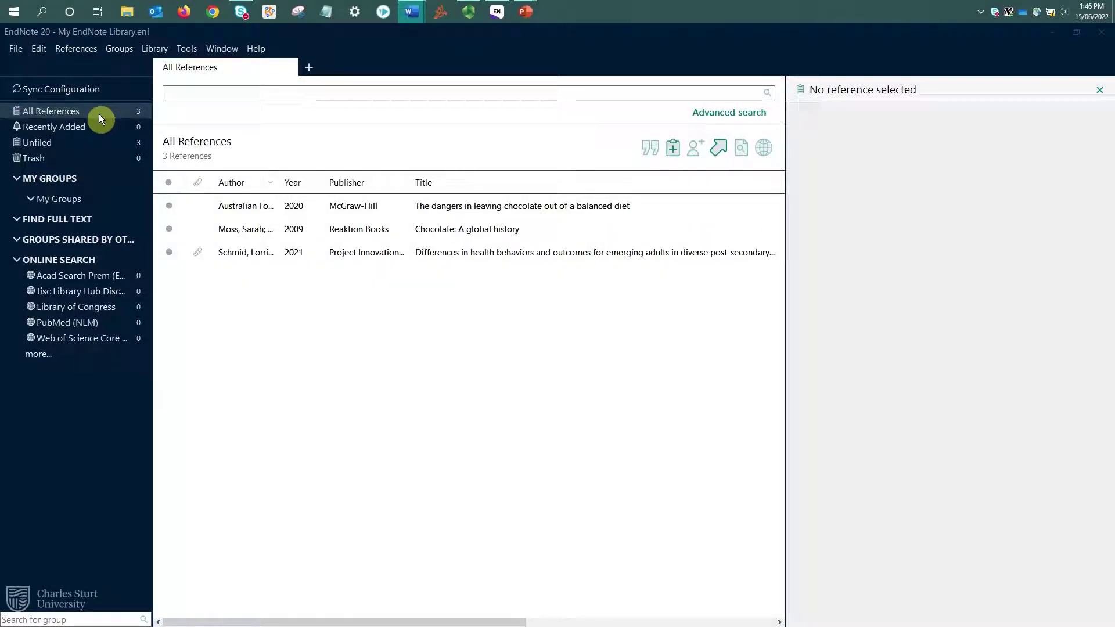
# - Browse the Recently Added, Unfiled and Trash groups in turn, ending on the empty Trash
pyautogui.click(114, 130)
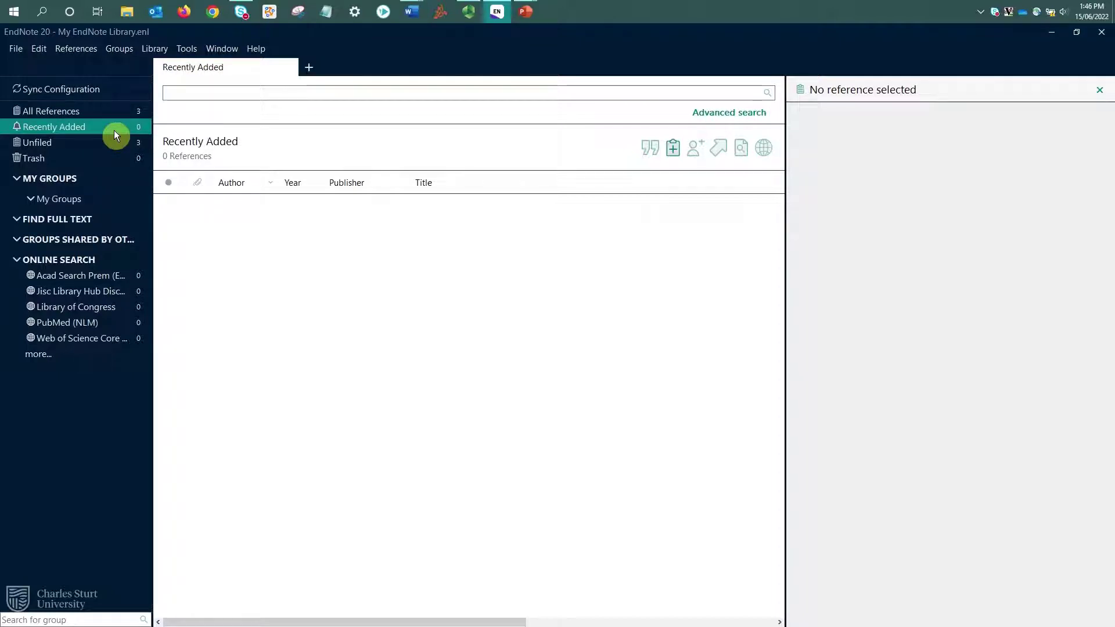
pyautogui.click(97, 140)
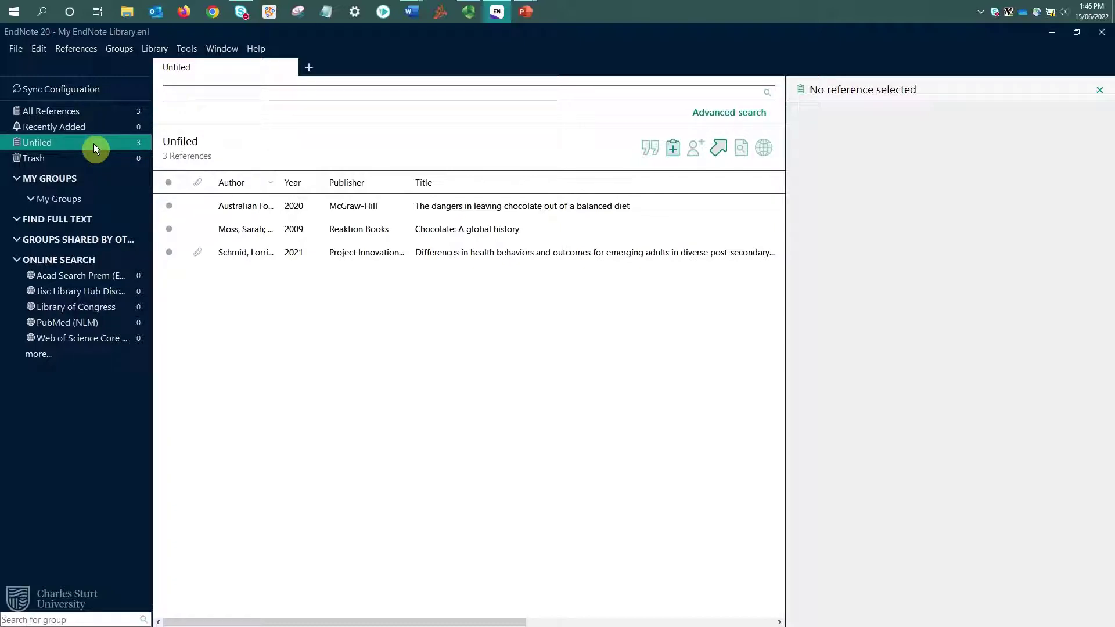
pyautogui.click(93, 156)
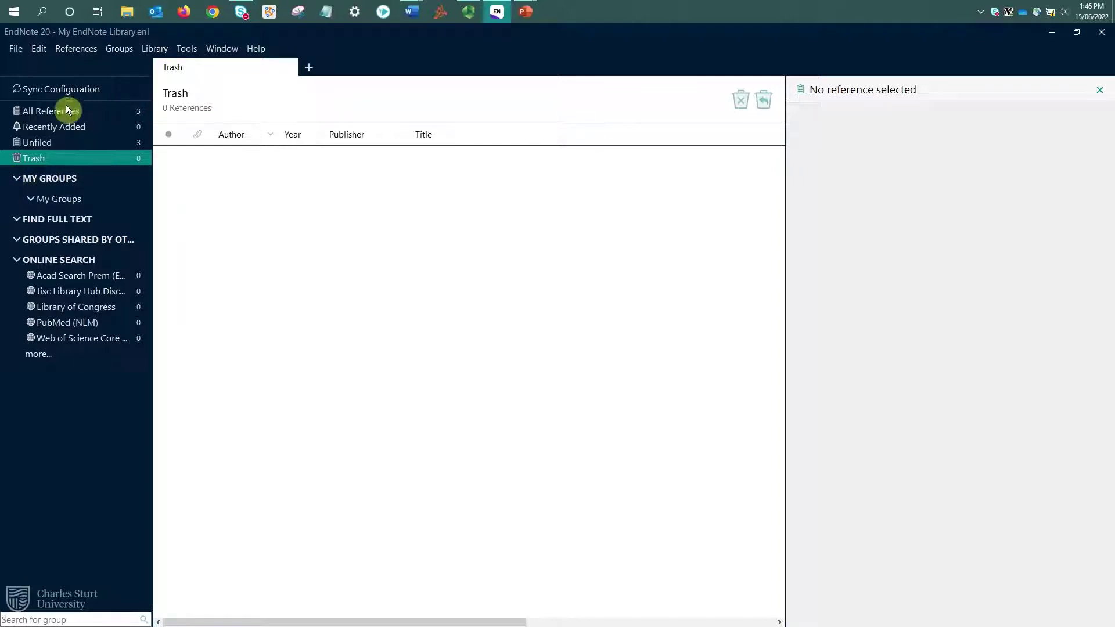
# - Return to All References, scroll the columns right, and view the column chooser without changing it
pyautogui.click(49, 113)
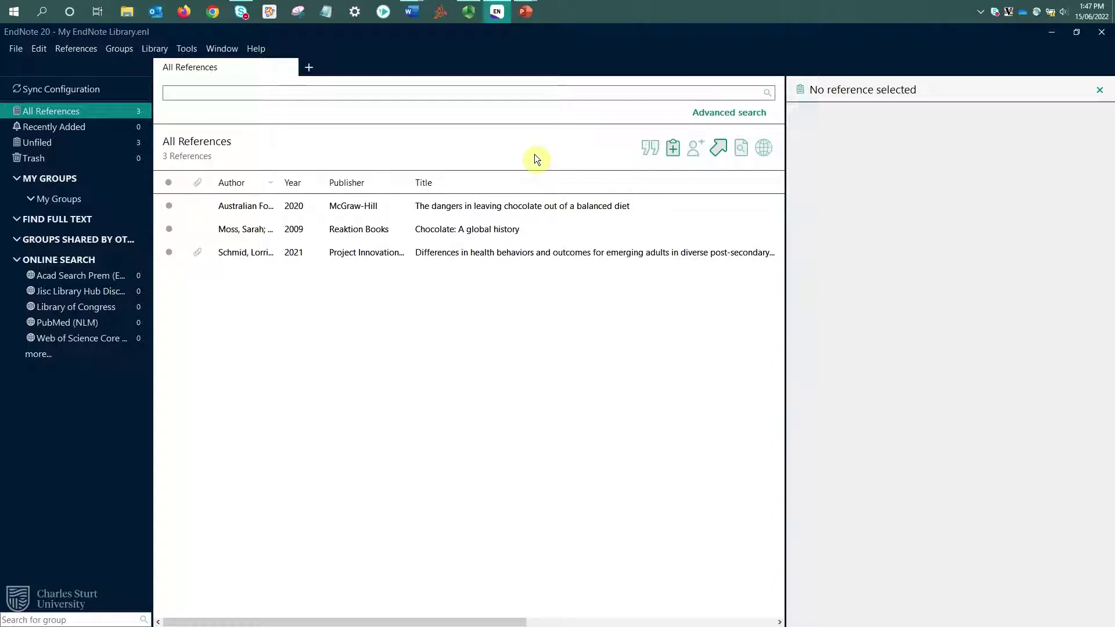
pyautogui.click(202, 622)
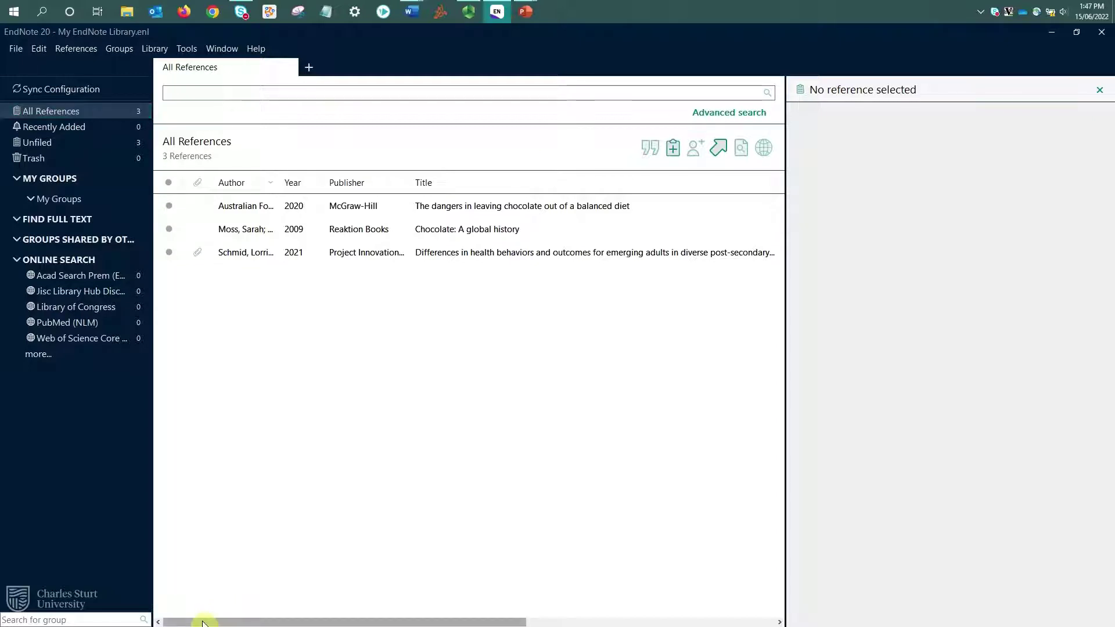
pyautogui.moveTo(202, 622); pyautogui.dragTo(492, 621)
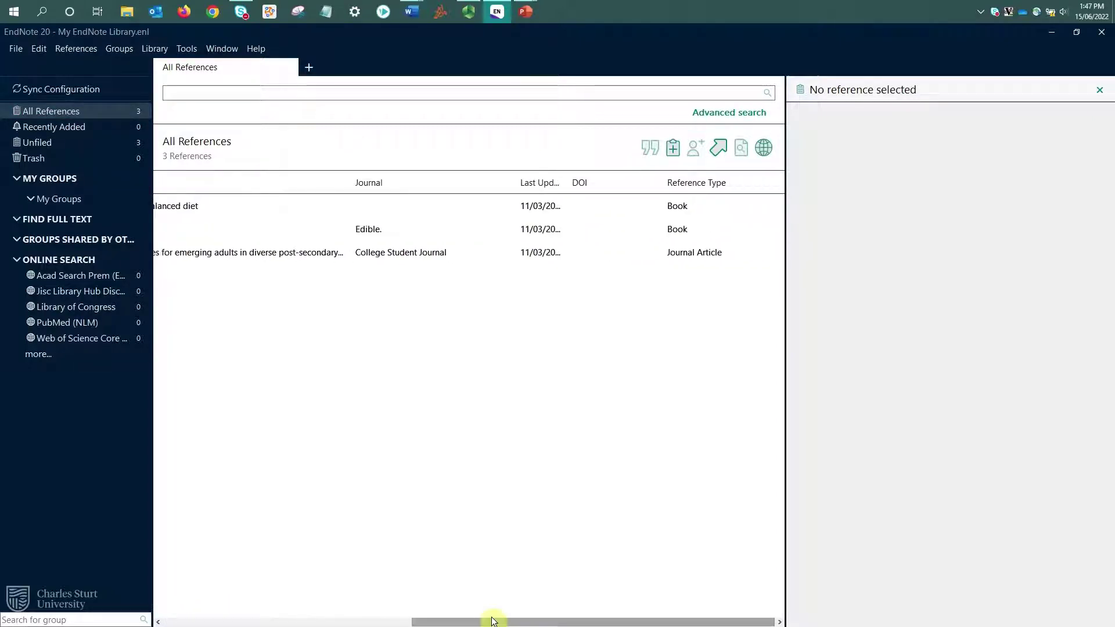
pyautogui.moveTo(610, 183)
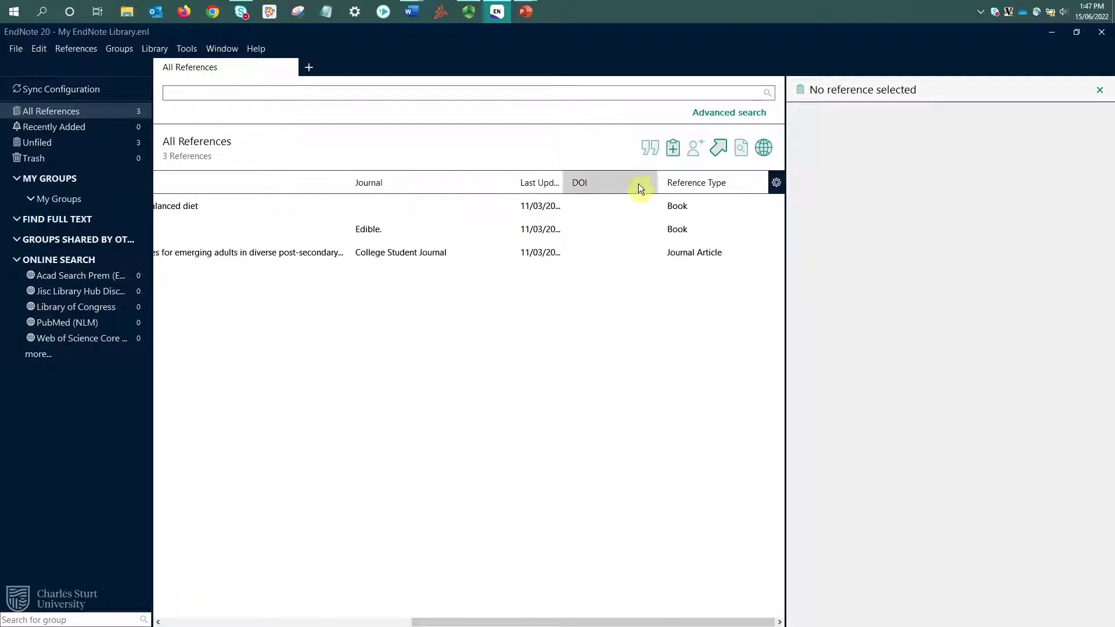
pyautogui.rightClick(639, 183)
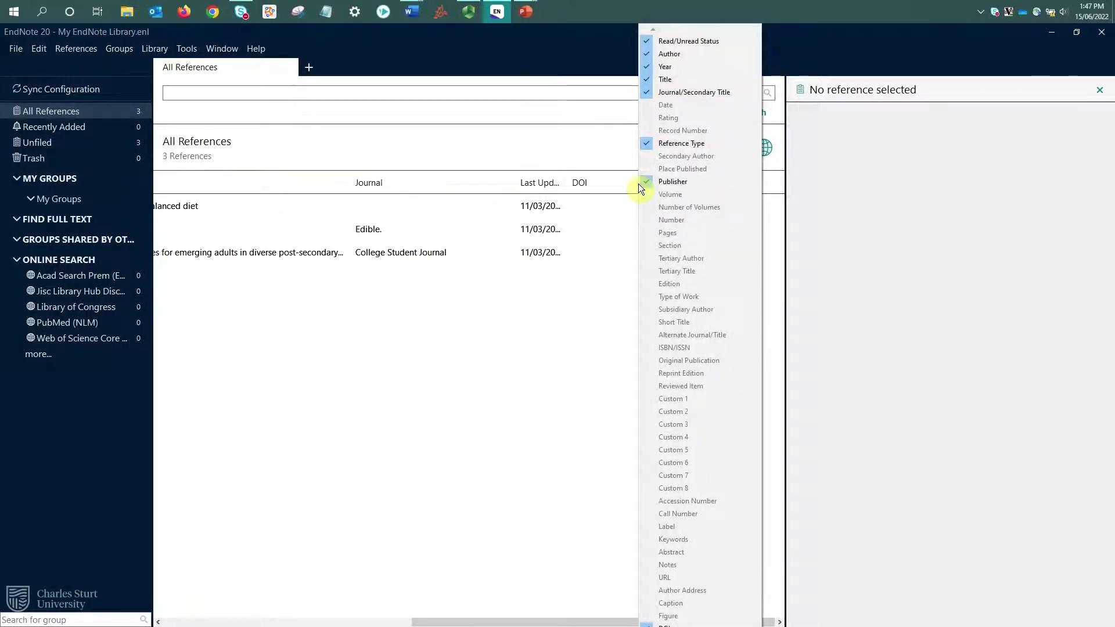
pyautogui.click(565, 296)
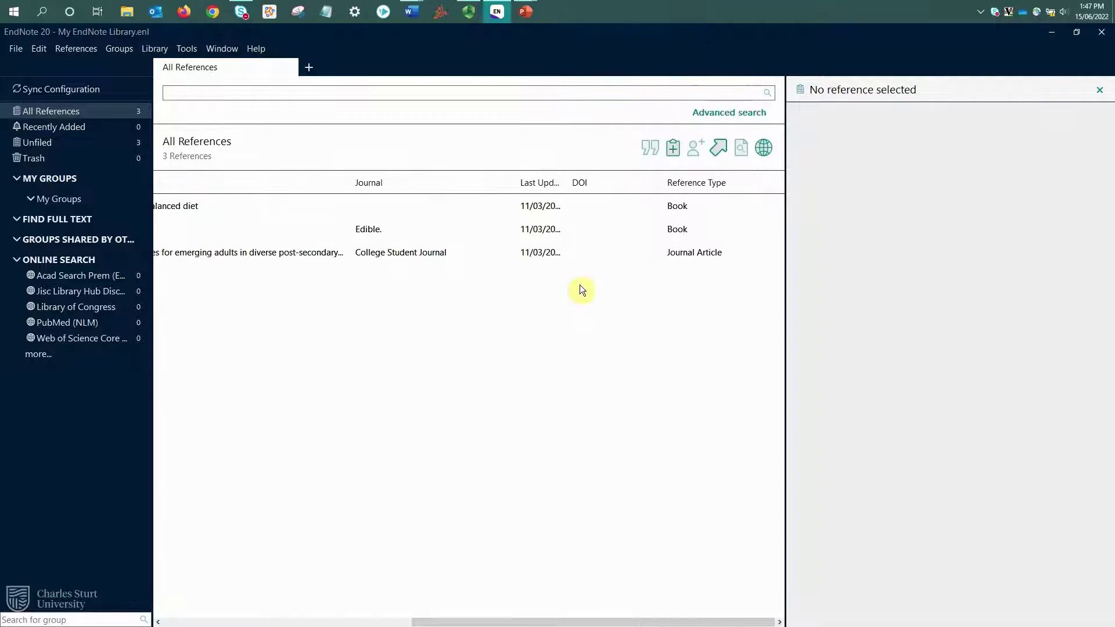
pyautogui.moveTo(502, 623); pyautogui.dragTo(278, 622)
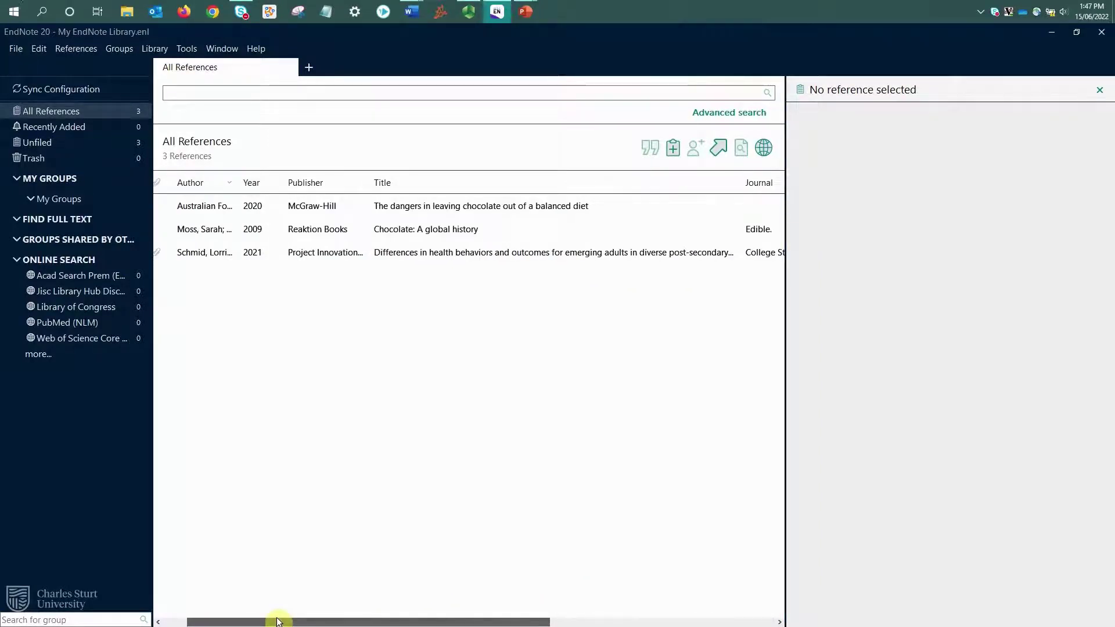
# - Select the Schmid 2021 reference and view its Edit, PDF and Summary tabs
pyautogui.click(416, 255)
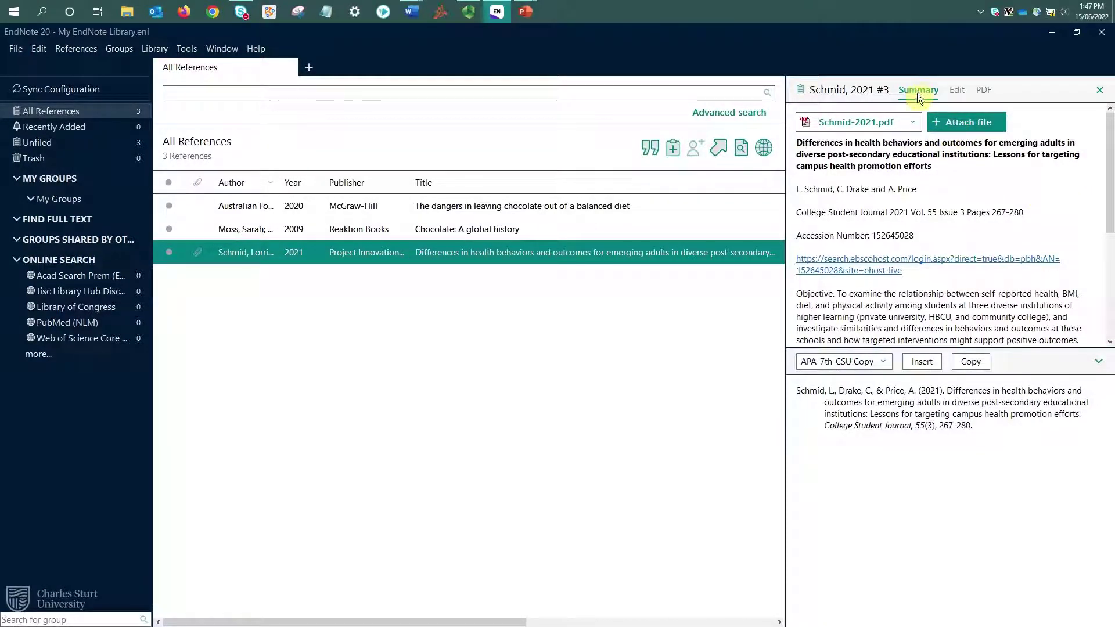
pyautogui.click(953, 93)
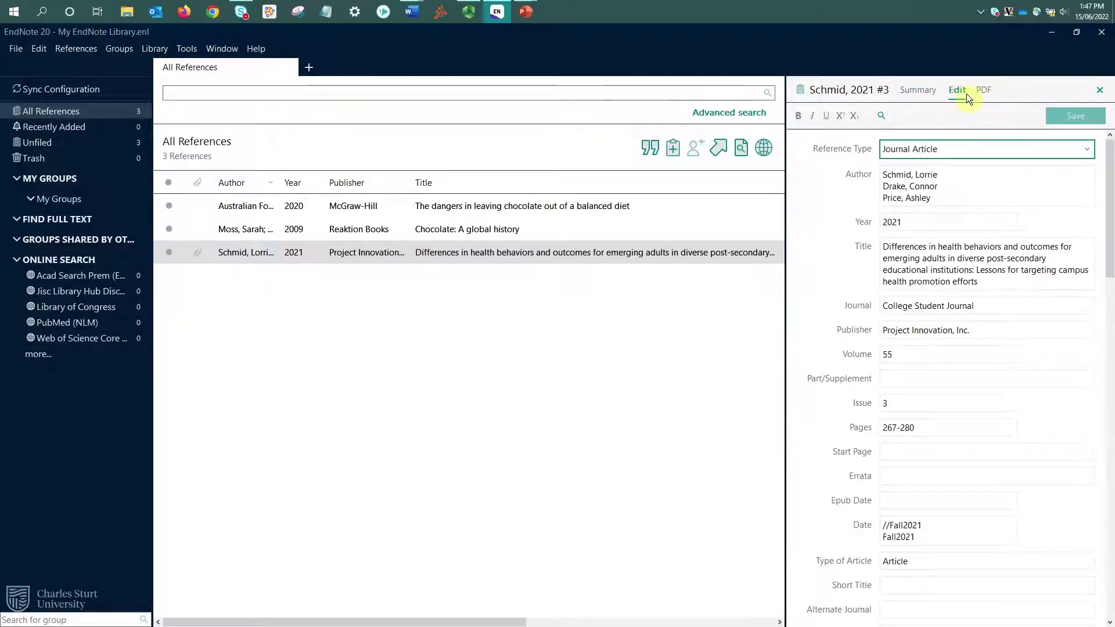
pyautogui.click(984, 92)
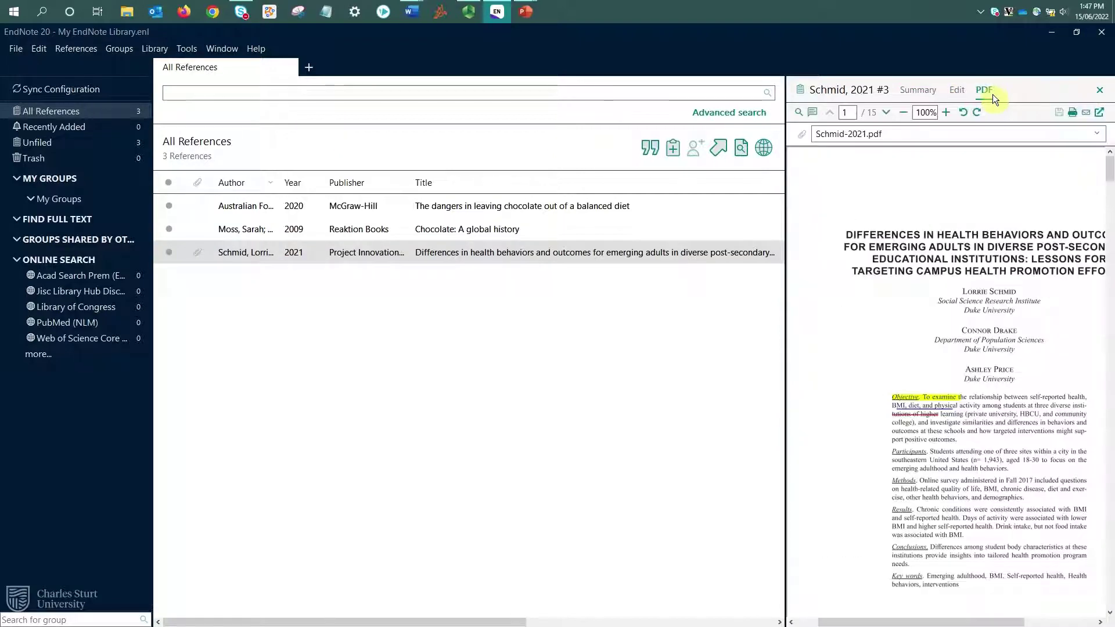
pyautogui.click(931, 96)
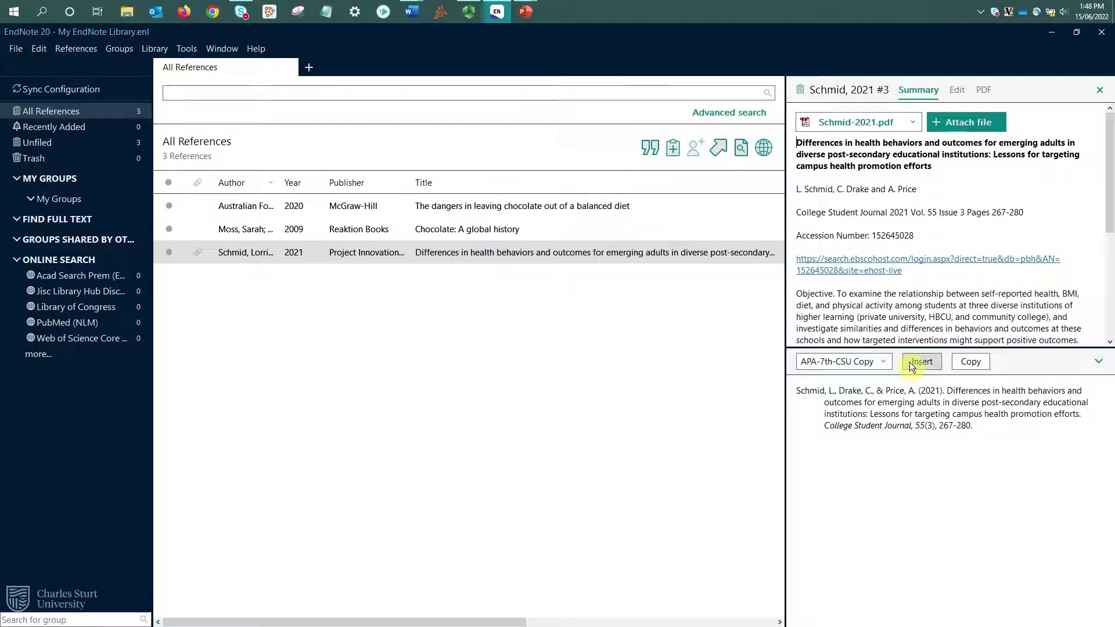
pyautogui.click(986, 364)
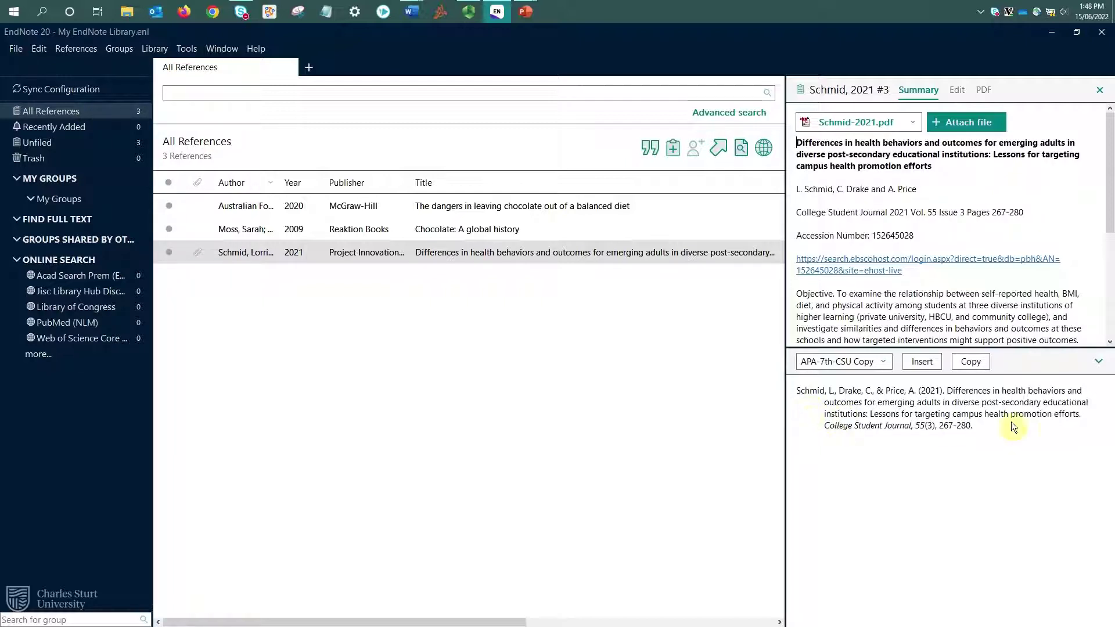
pyautogui.click(1099, 361)
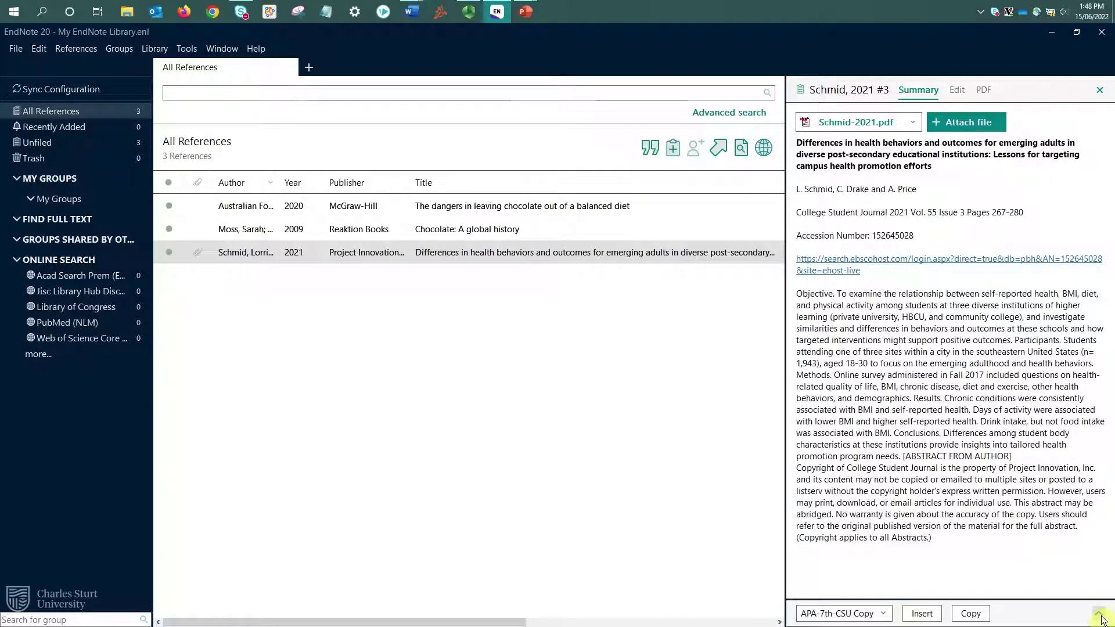
pyautogui.click(1101, 617)
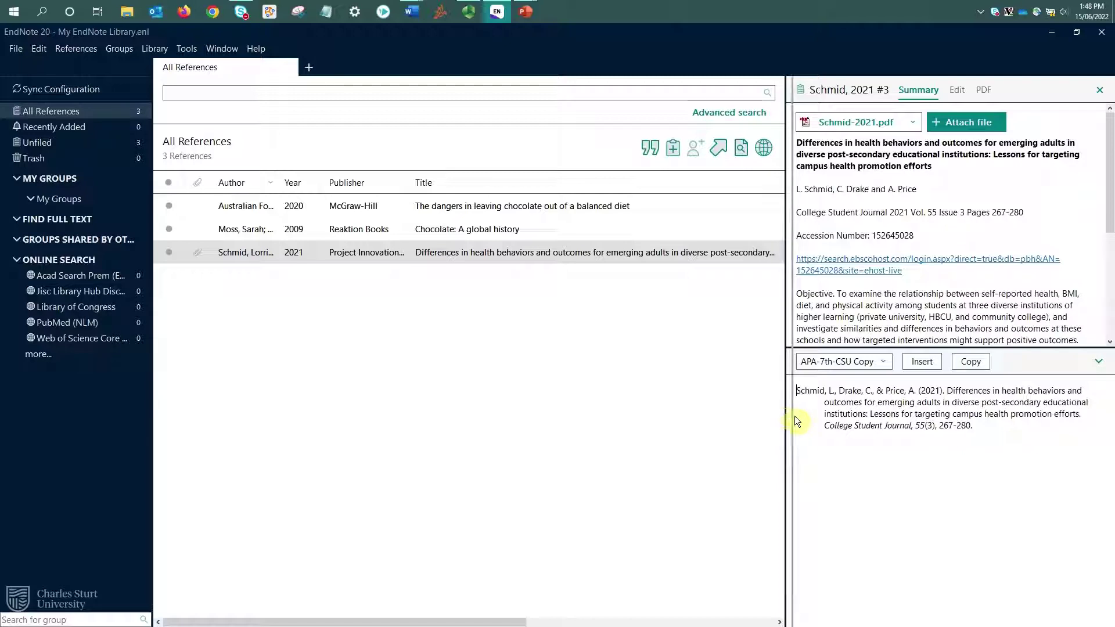
# - Move the list/detail divider right, narrowing the Summary panel so the Journal column appears
pyautogui.moveTo(787, 416); pyautogui.dragTo(827, 418)
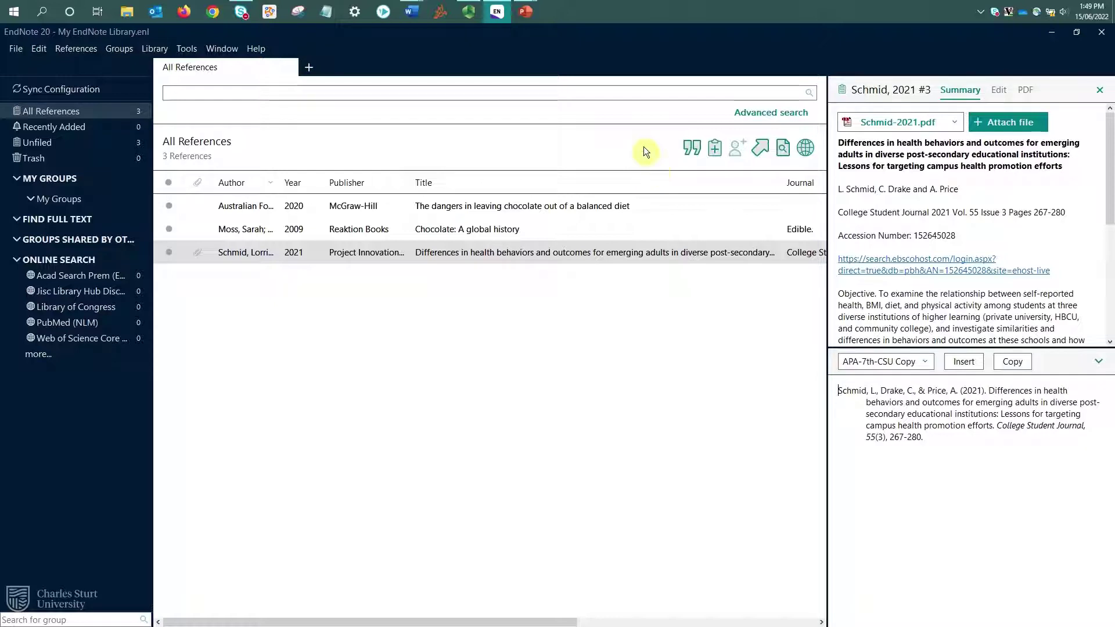
pyautogui.click(771, 93)
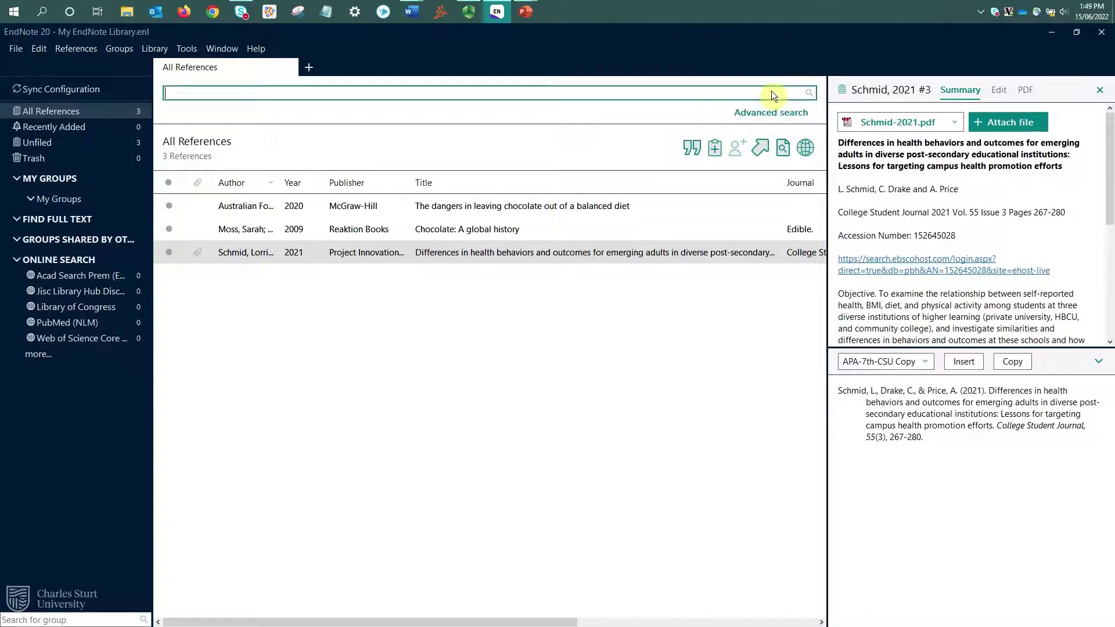
pyautogui.click(775, 111)
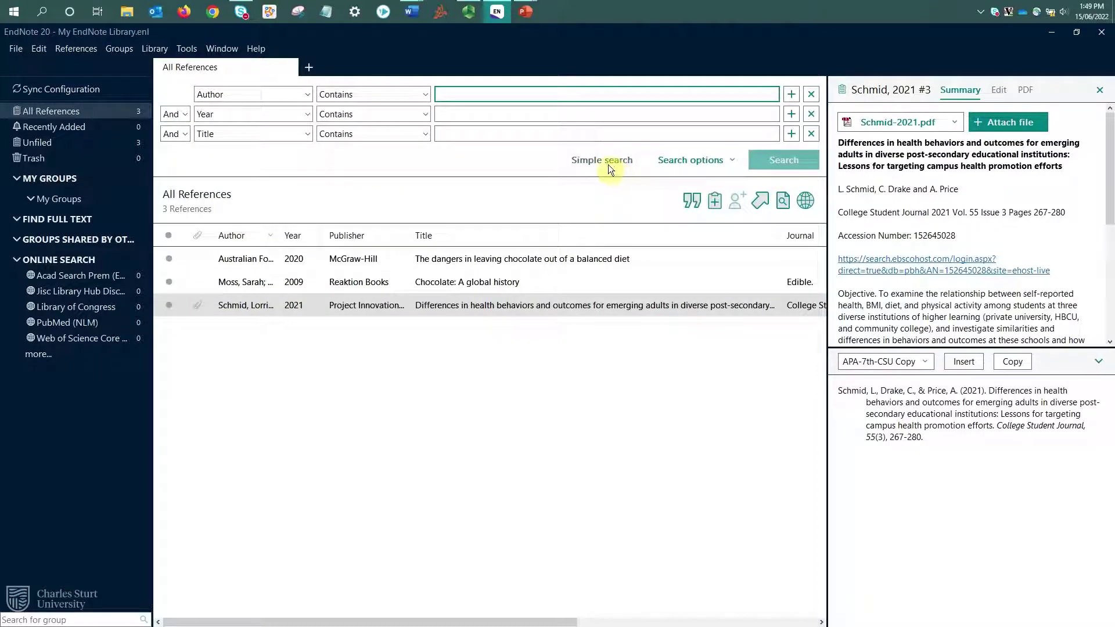
pyautogui.click(608, 163)
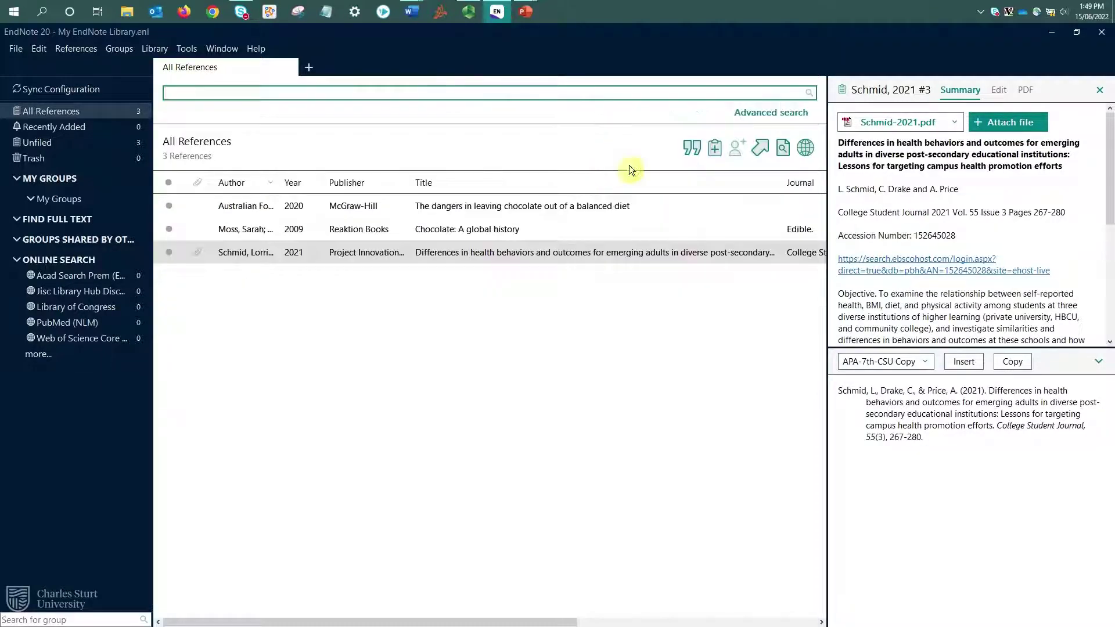